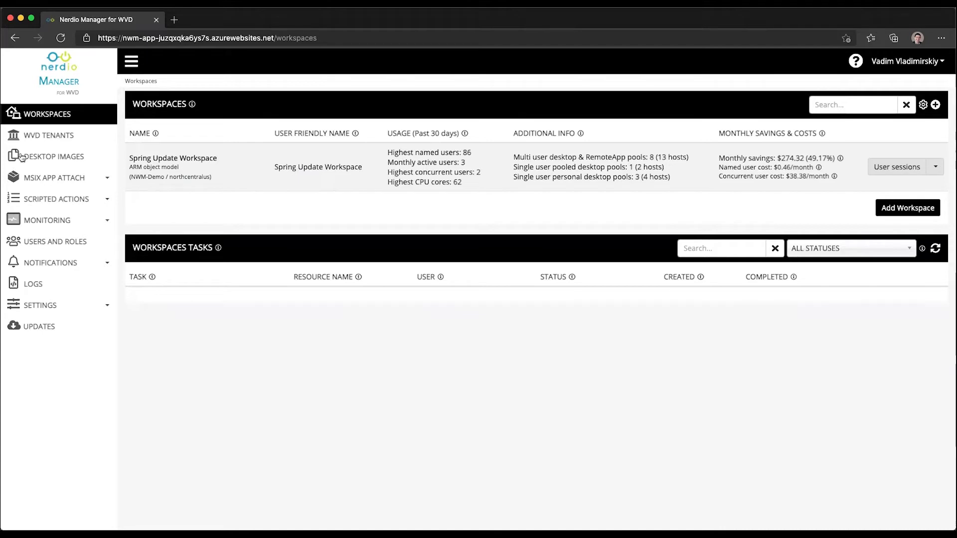
# Expand Scripted Actions in the sidebar and show the Windows scripts list
pyautogui.click(76, 208)
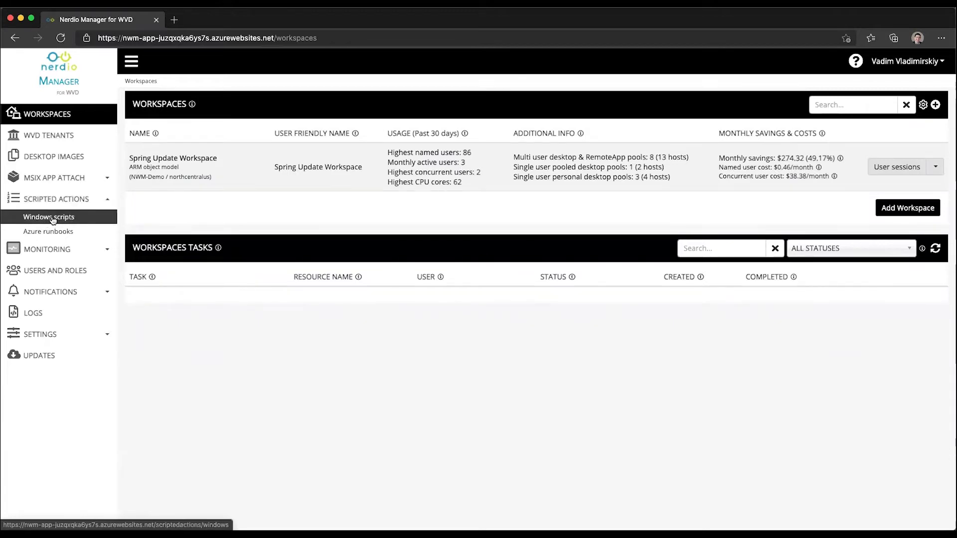
pyautogui.click(53, 220)
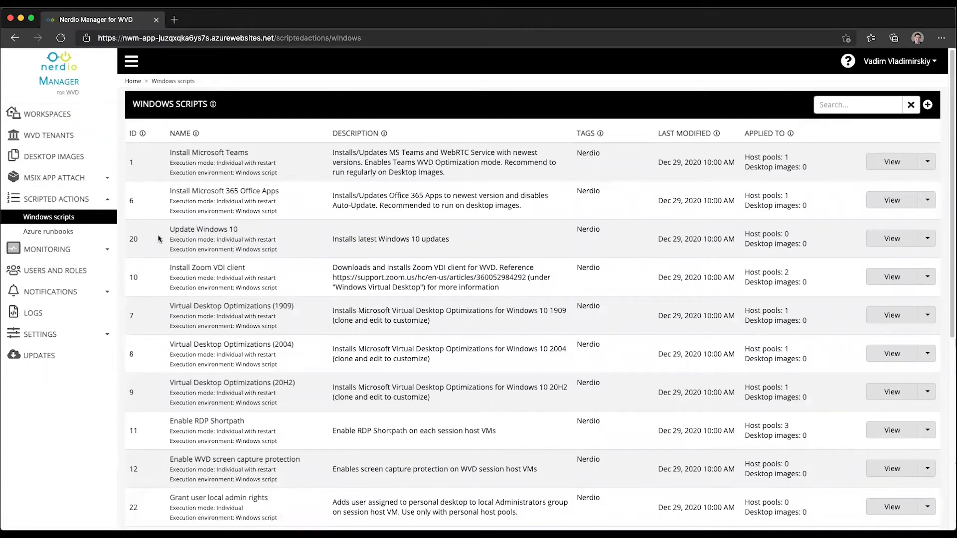
pyautogui.click(227, 230)
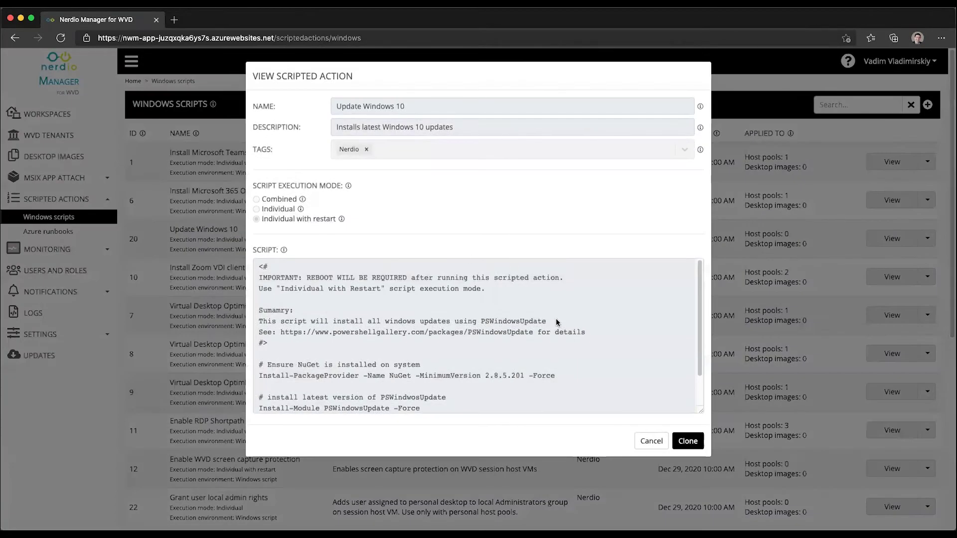
pyautogui.scroll(-1, 552, 312)
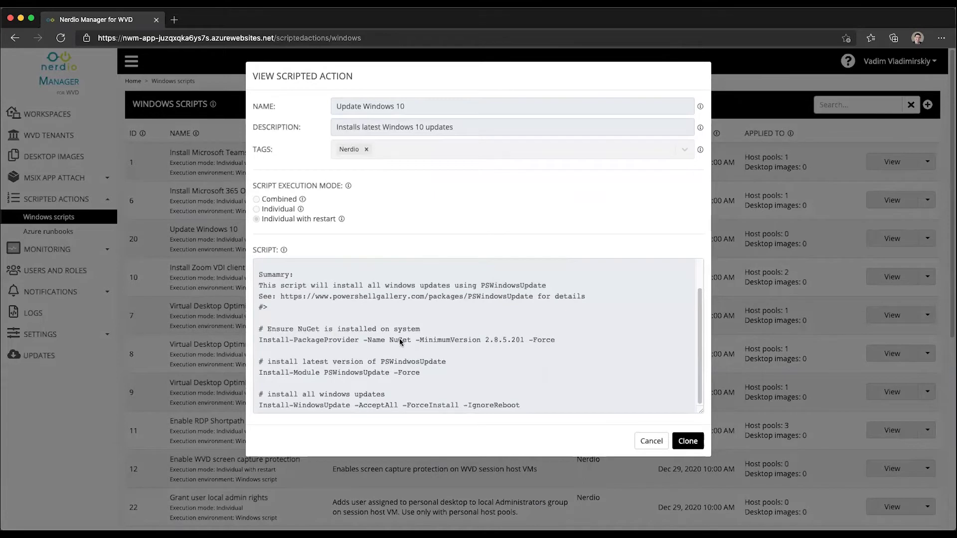
pyautogui.scroll(1, 400, 343)
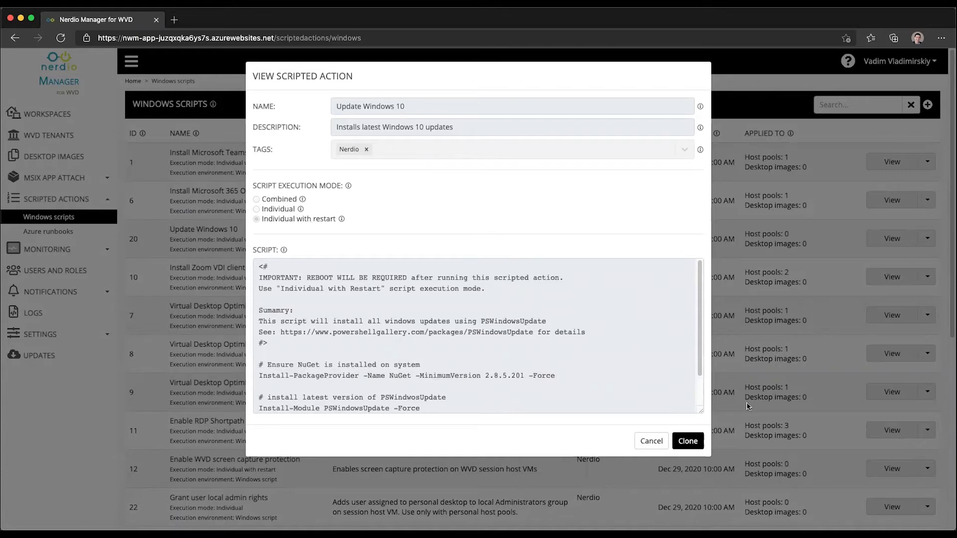
pyautogui.click(651, 440)
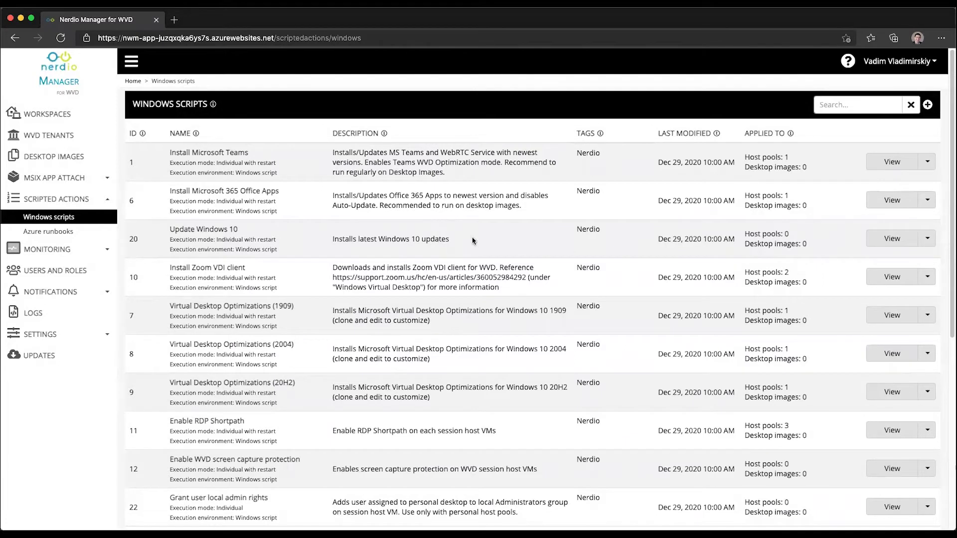
# Go to the Field Apps pool's session hosts in Spring Update Workspace
pyautogui.click(54, 116)
pyautogui.click(195, 158)
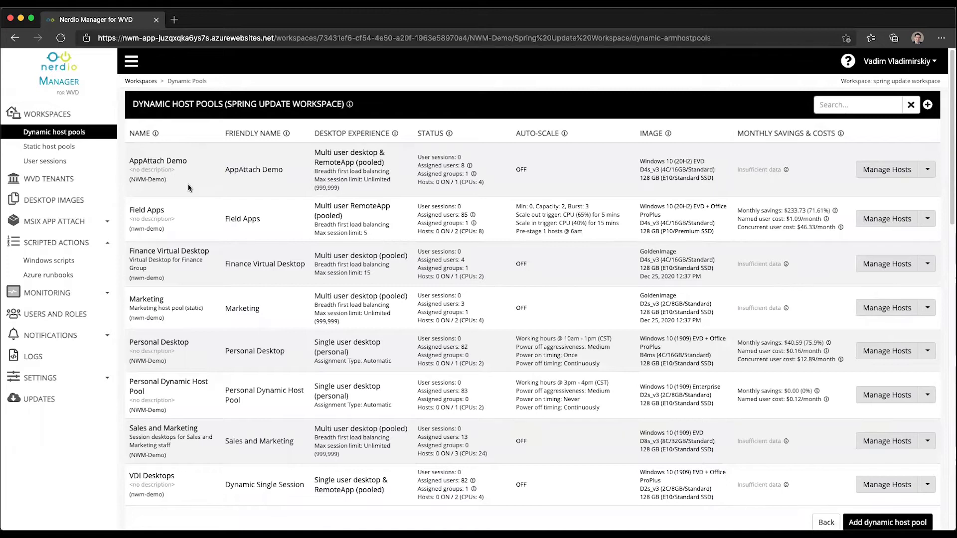
pyautogui.click(146, 209)
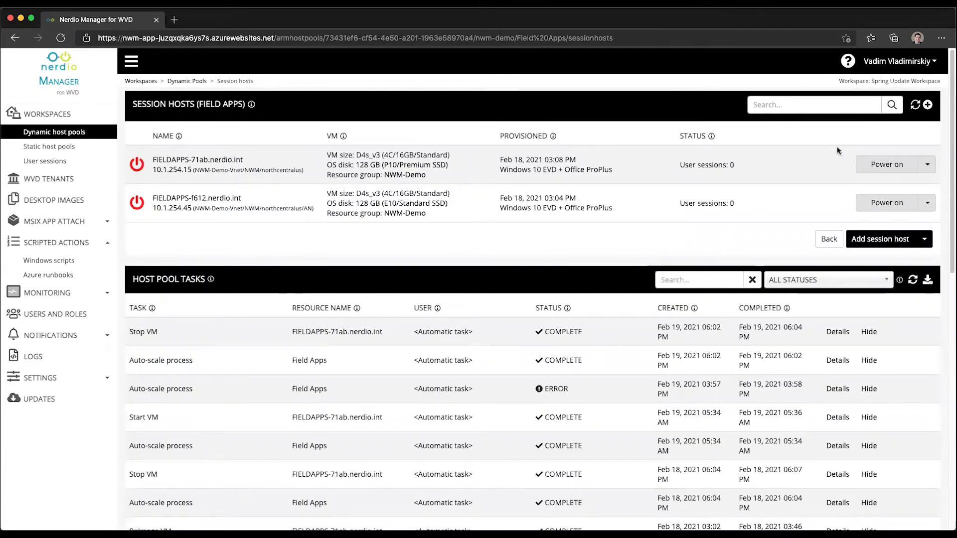
# Run the Update Windows 10 scripted action on host FIELDAPPS-71ab
pyautogui.click(926, 164)
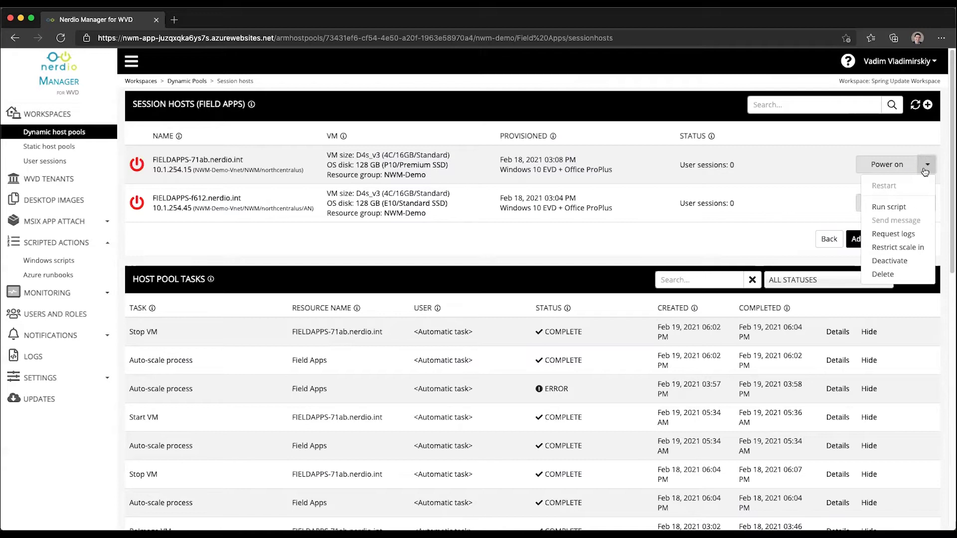
pyautogui.click(888, 206)
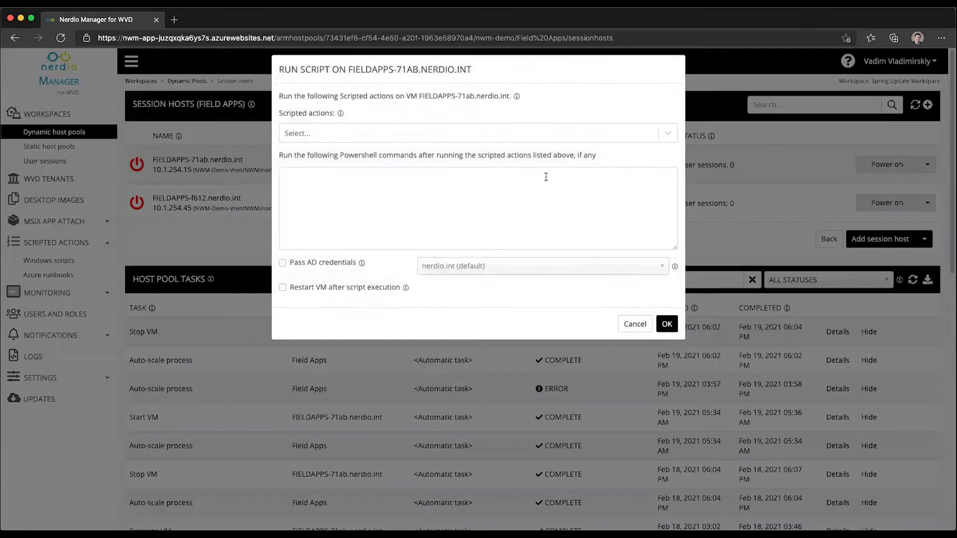
pyautogui.click(377, 144)
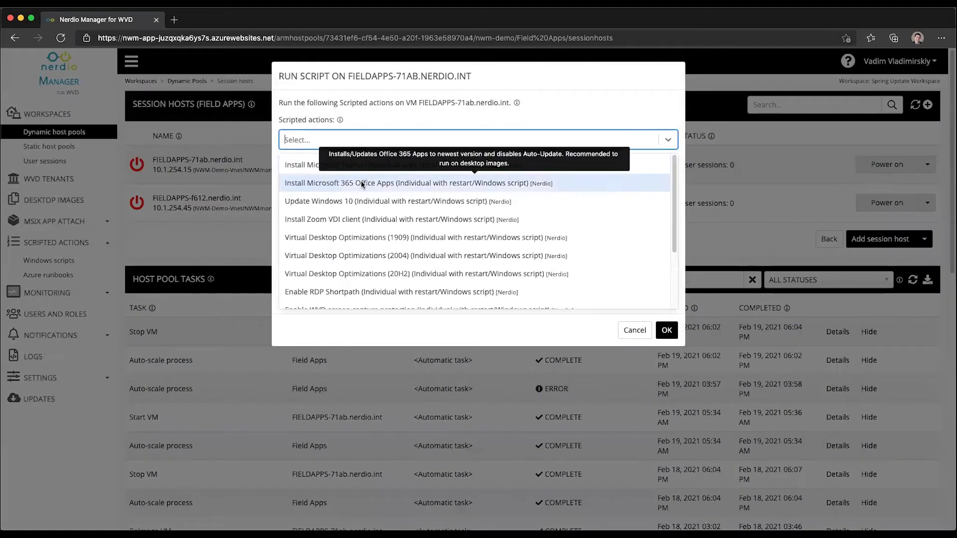
pyautogui.click(331, 201)
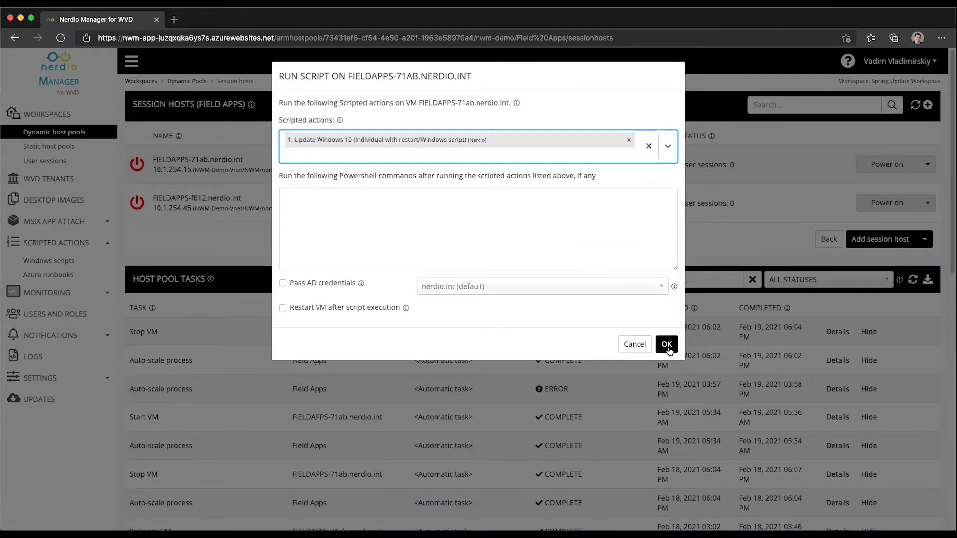
pyautogui.click(643, 344)
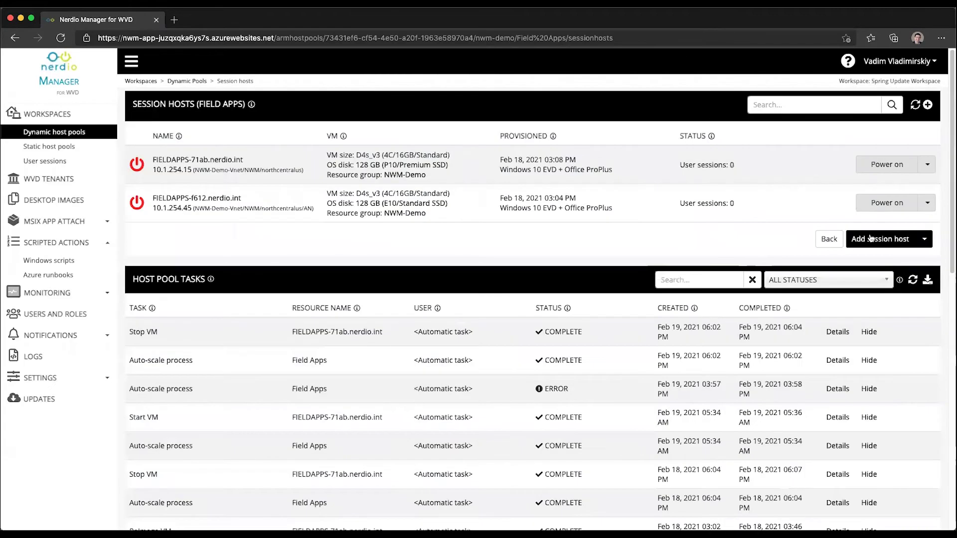
# Start a run command on all Field Apps hosts using the Update Windows 10 script
pyautogui.click(829, 239)
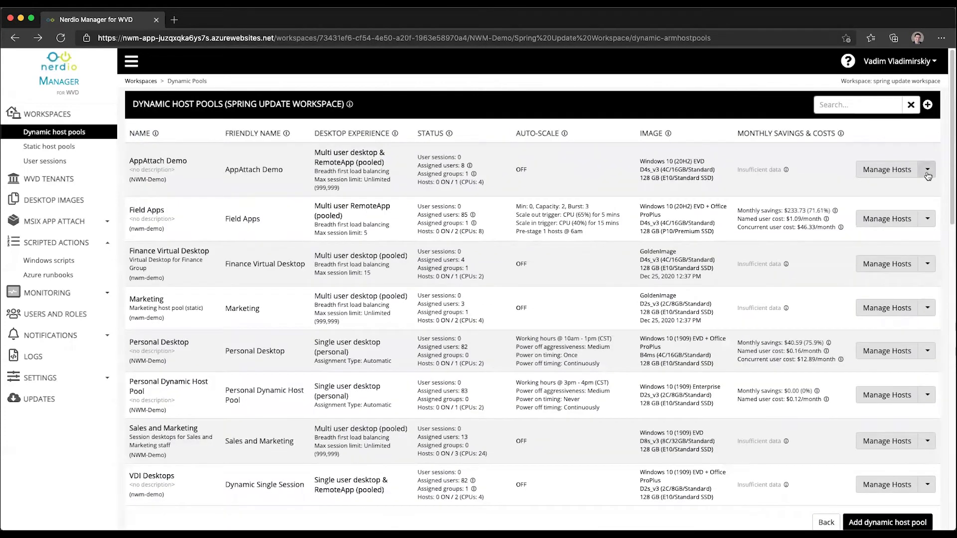
pyautogui.click(926, 220)
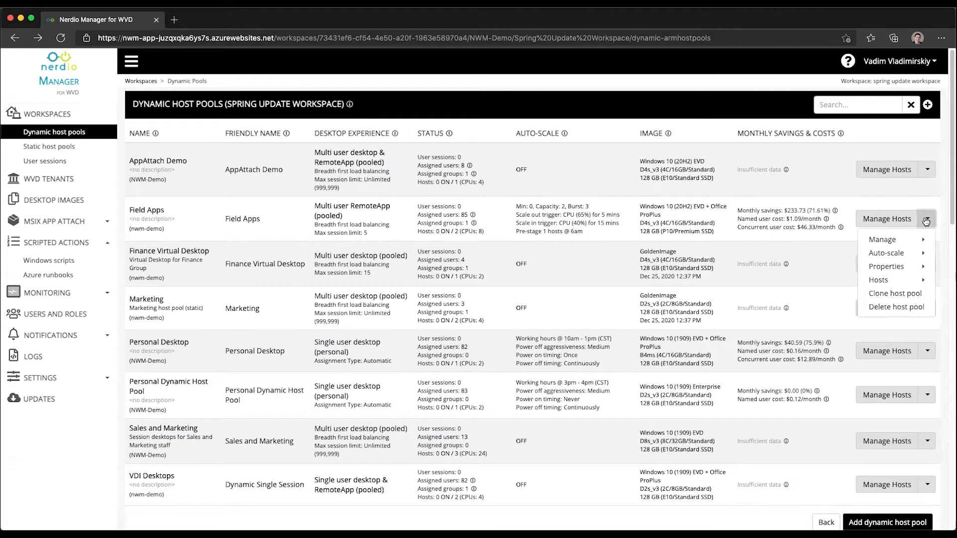
pyautogui.moveTo(879, 280)
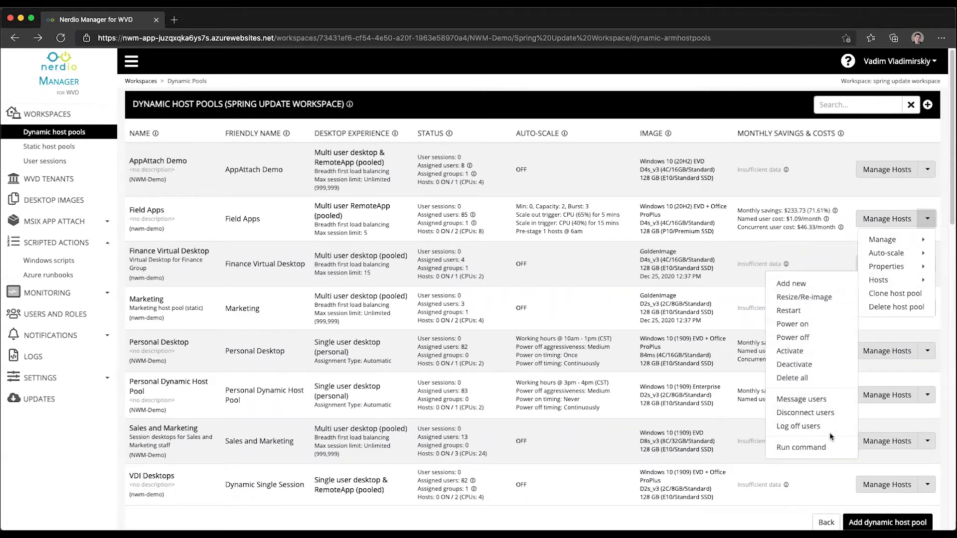
pyautogui.click(802, 451)
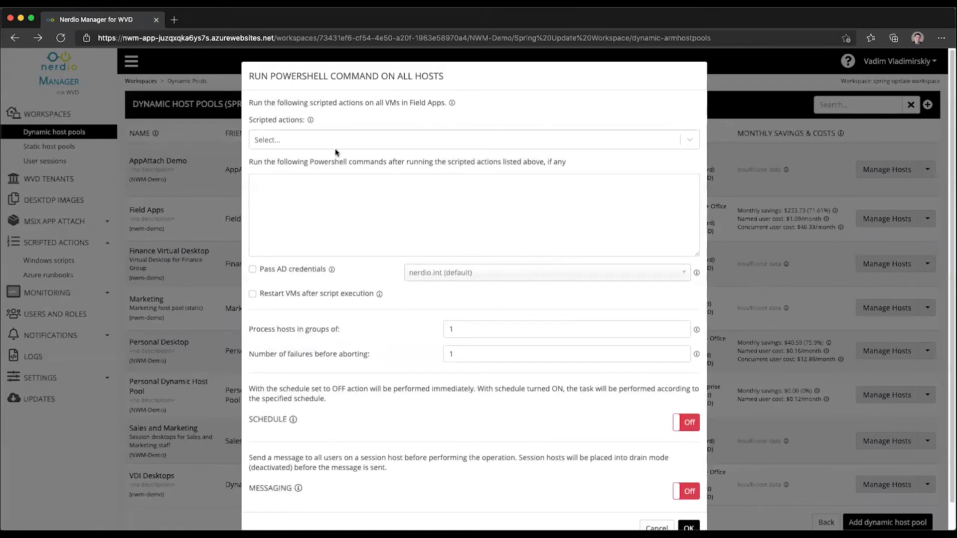
pyautogui.click(325, 141)
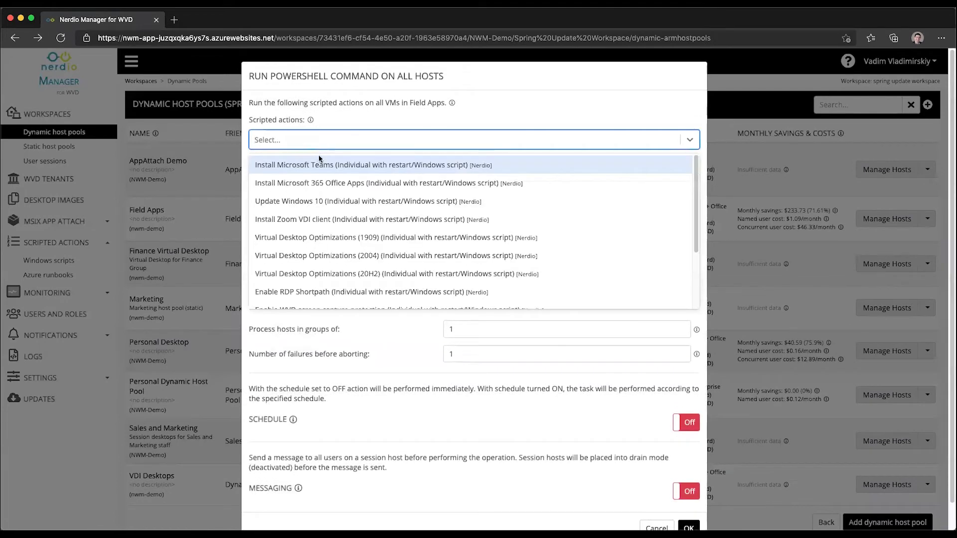
pyautogui.click(319, 205)
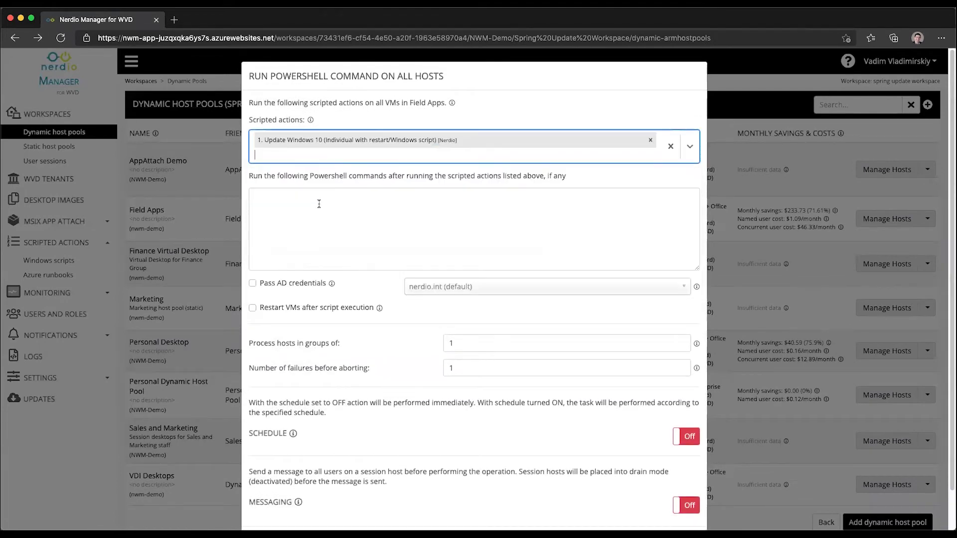
# Schedule the run to repeat weekly on Wednesdays starting at 2 a.m
pyautogui.click(689, 436)
pyautogui.scroll(-3, 678, 399)
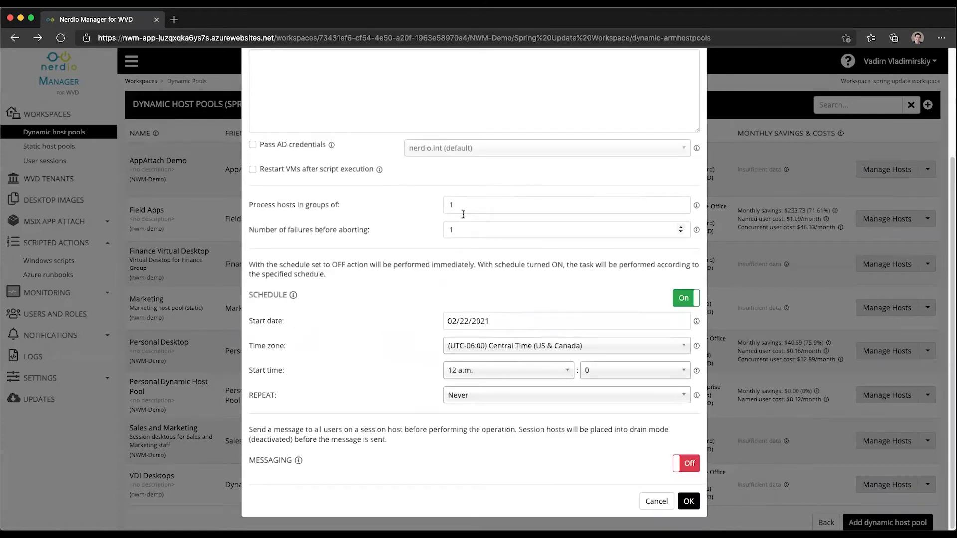
pyautogui.click(467, 398)
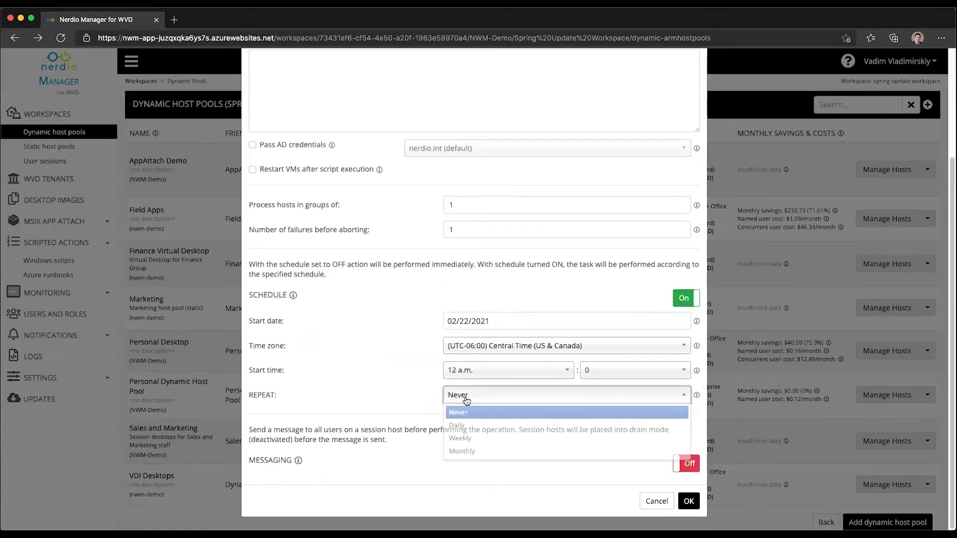
pyautogui.click(460, 438)
pyautogui.click(466, 420)
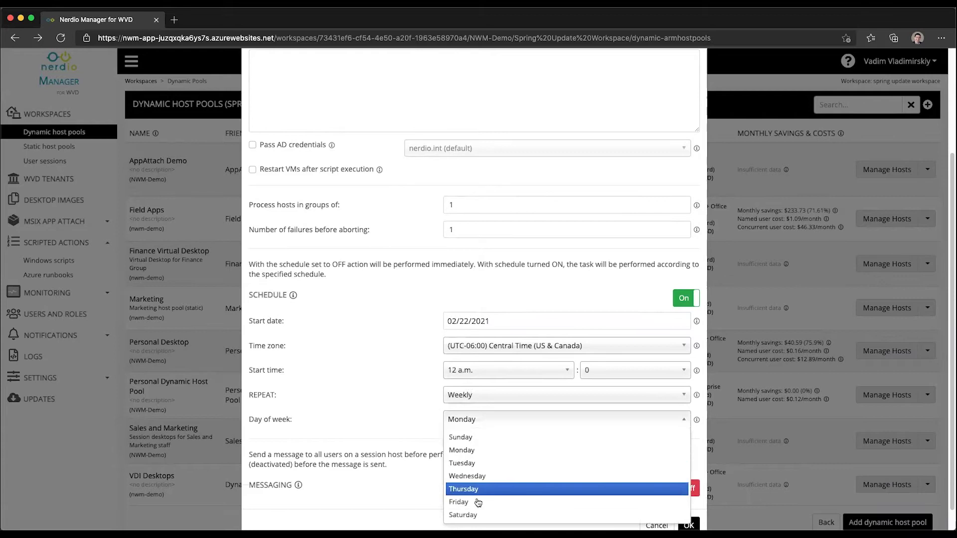
pyautogui.click(468, 475)
pyautogui.click(481, 370)
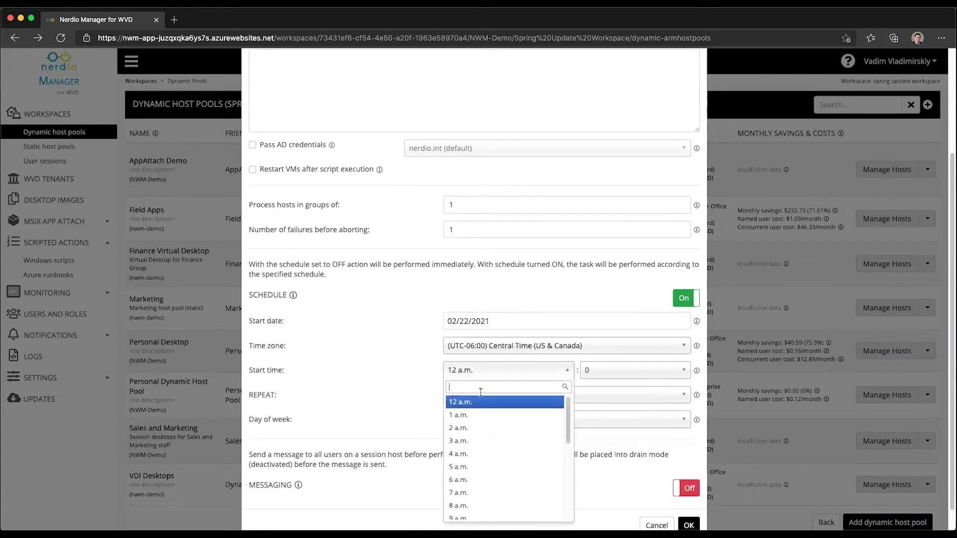
pyautogui.click(478, 428)
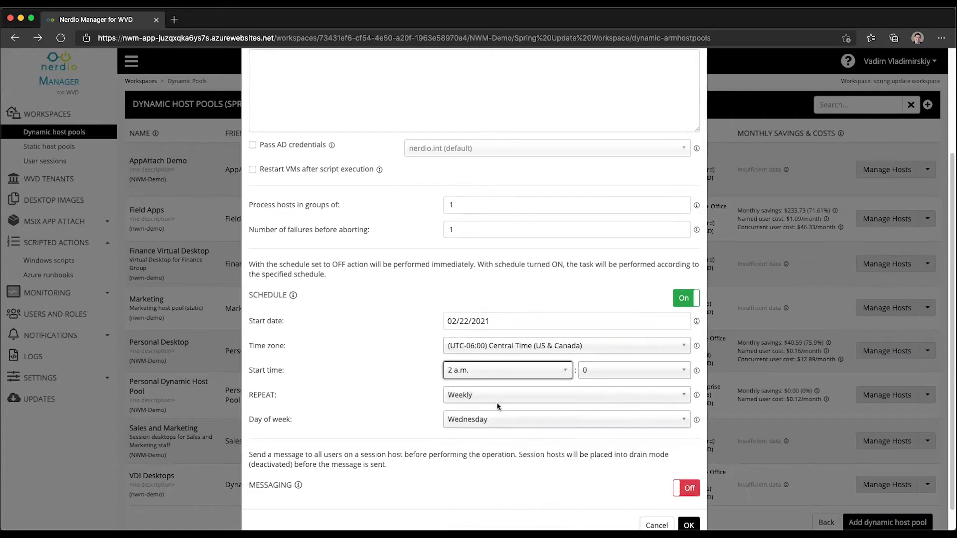
# Process hosts in groups of 5, turn on user messaging, and submit the schedule
pyautogui.doubleClick(465, 203)
pyautogui.write('5')
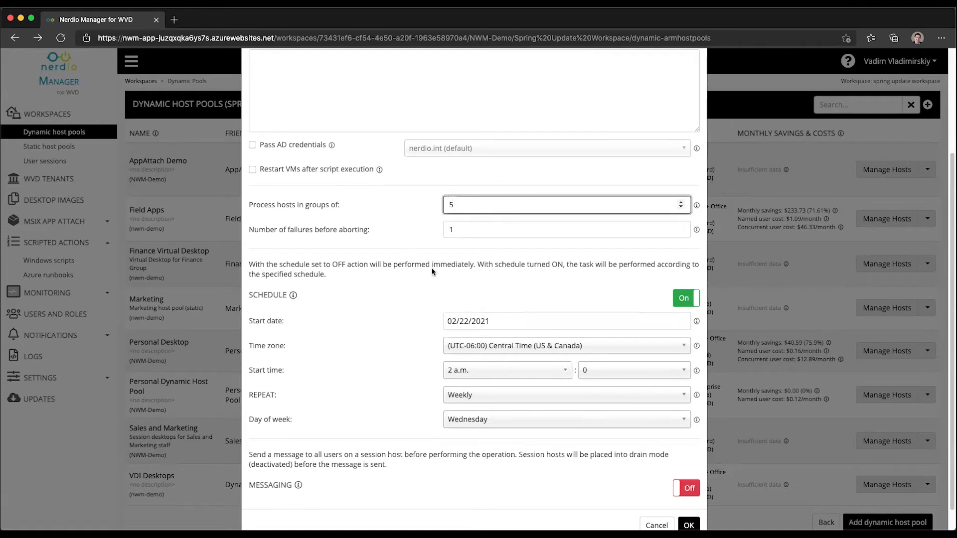
pyautogui.scroll(-1, 473, 304)
pyautogui.click(692, 467)
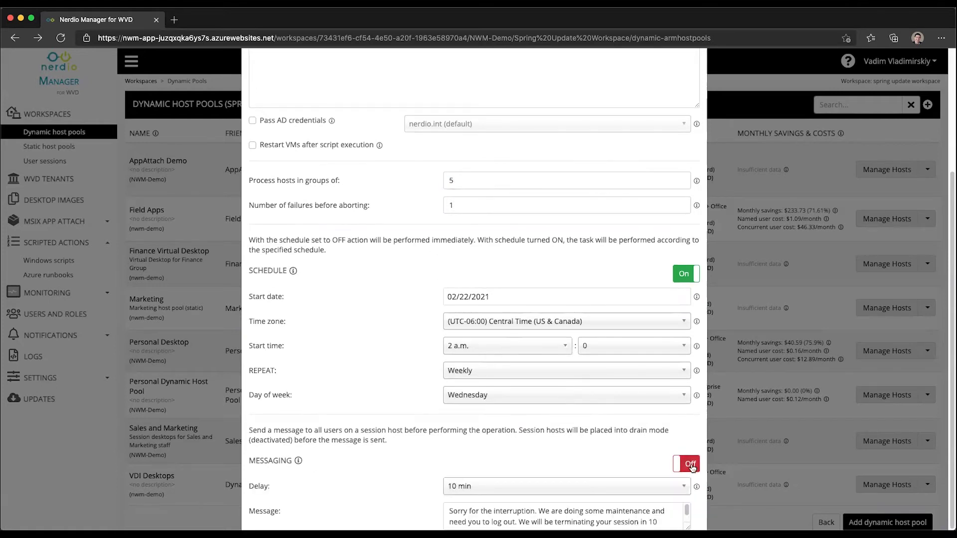
pyautogui.scroll(-2, 691, 467)
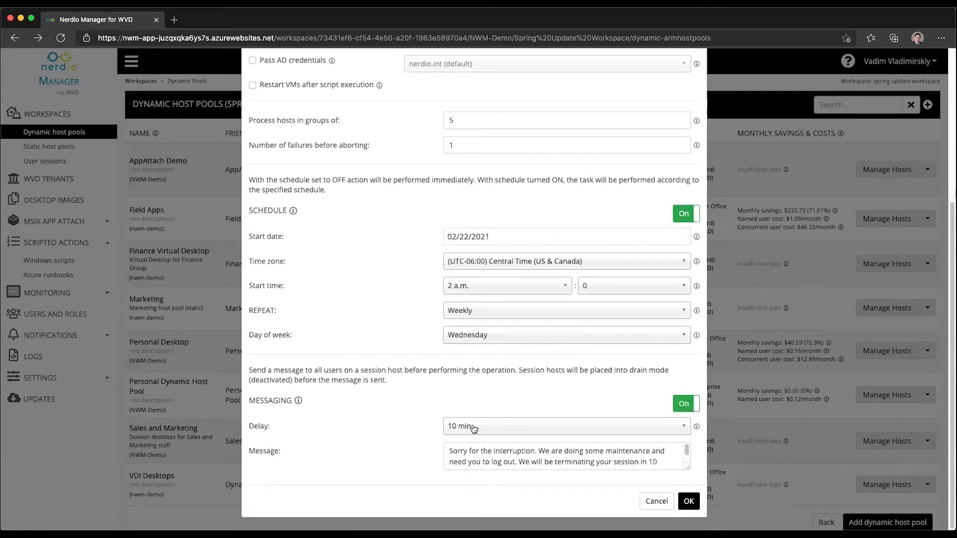
pyautogui.click(688, 504)
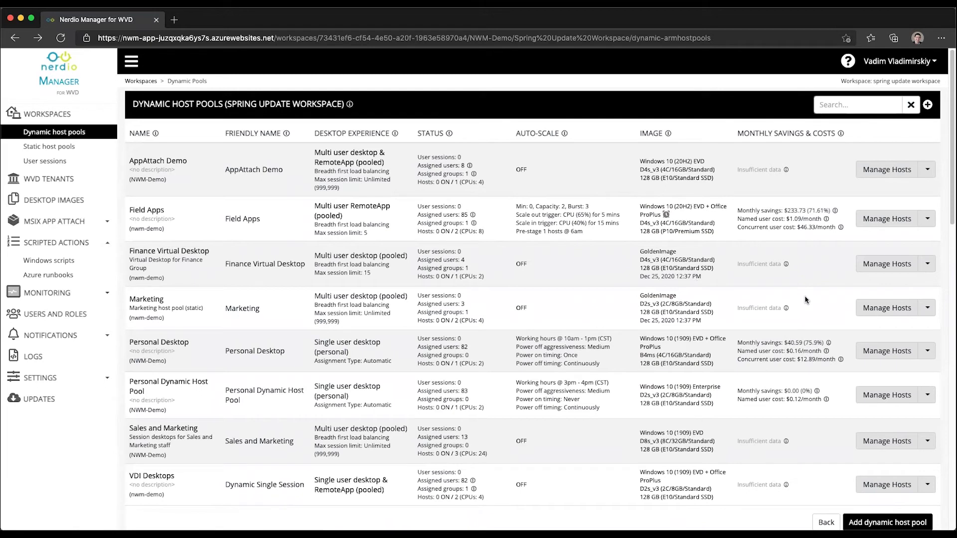
# Open the Marketing pool's VM deployment properties
pyautogui.click(927, 311)
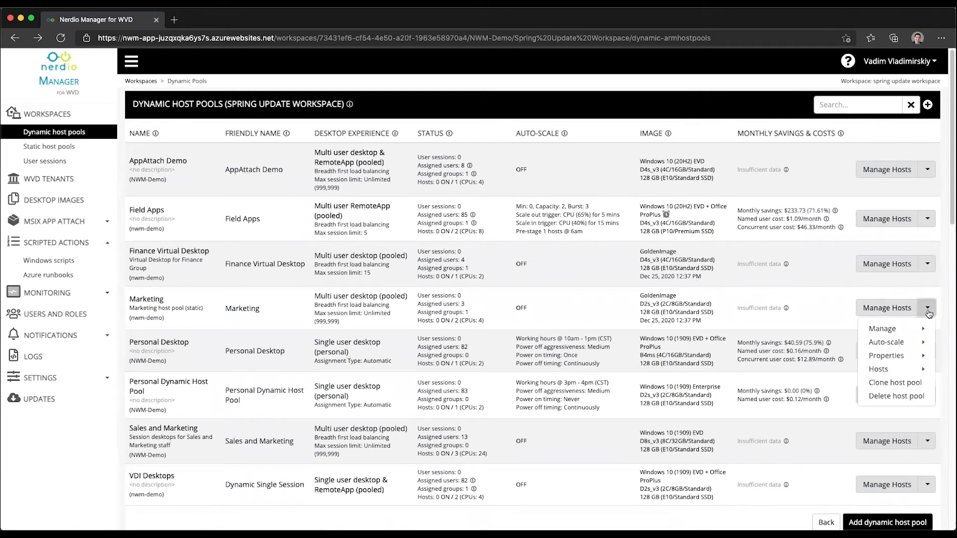
pyautogui.moveTo(897, 347)
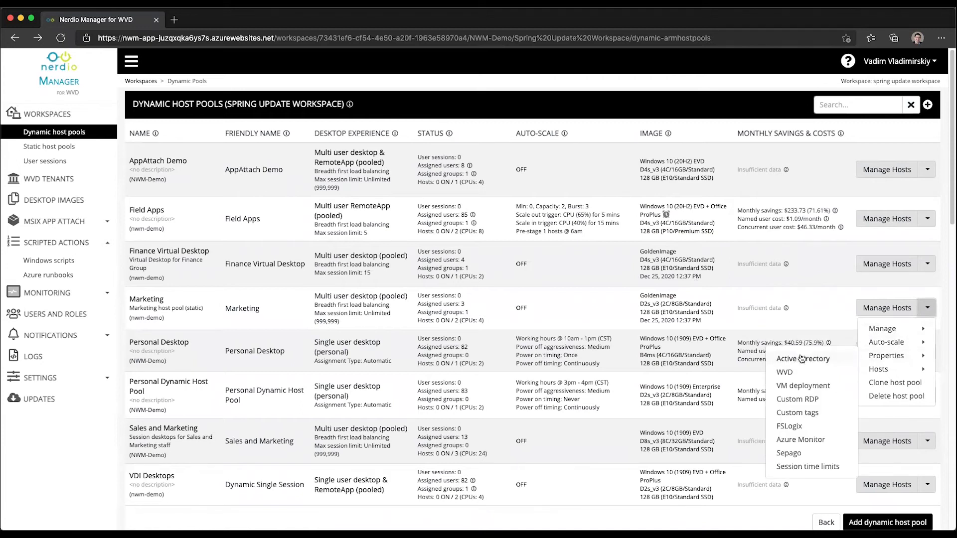
pyautogui.click(809, 397)
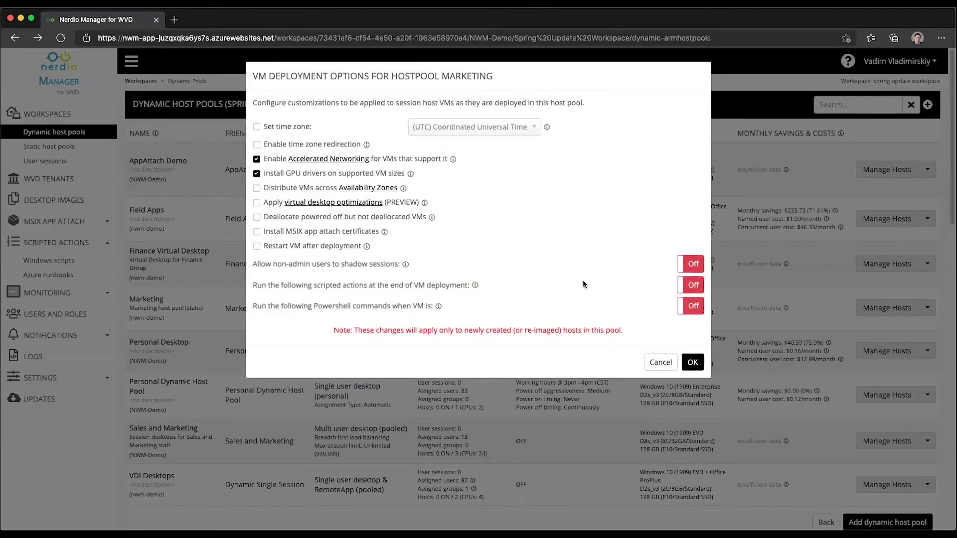
# Enable end-of-deployment scripted actions, replace disk encryption with Update Windows 10, and save
pyautogui.click(678, 290)
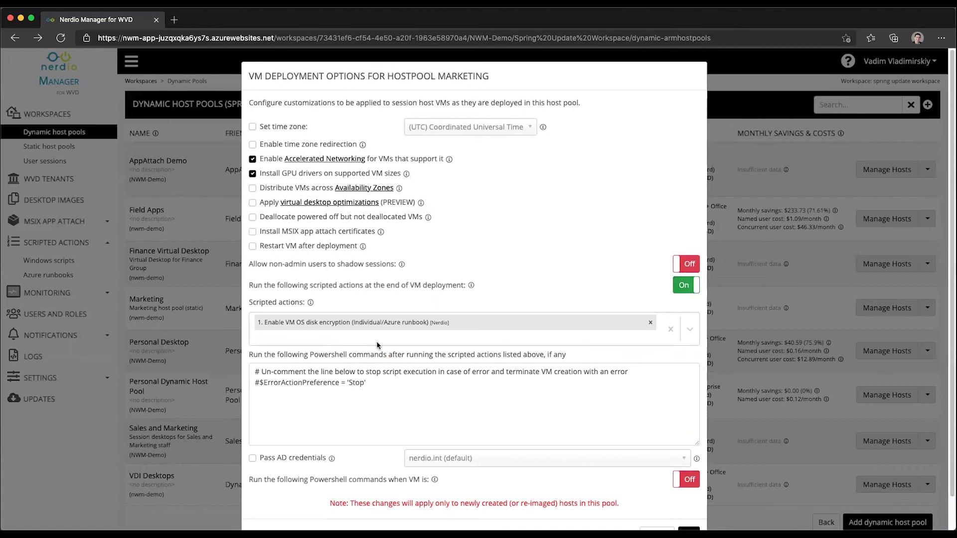
pyautogui.click(651, 323)
pyautogui.click(349, 322)
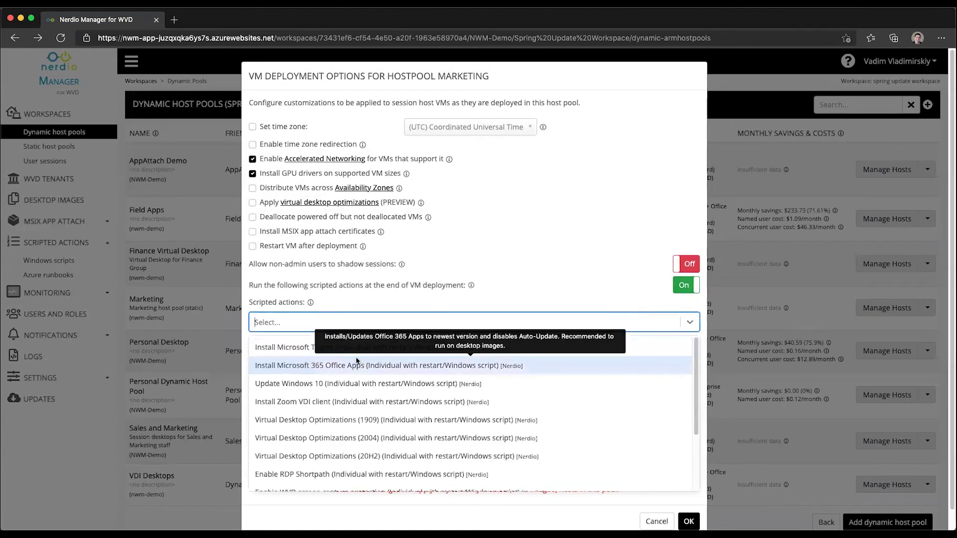
pyautogui.click(325, 383)
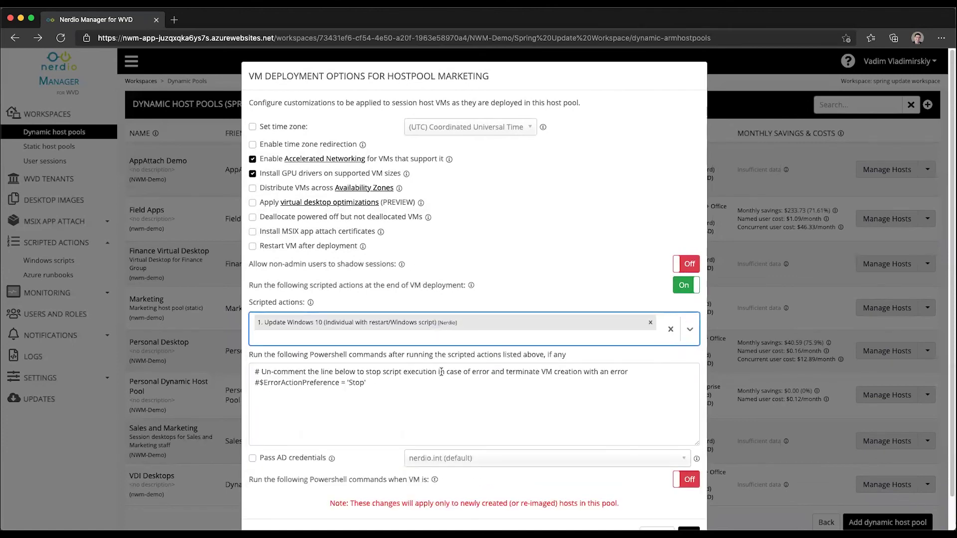
pyautogui.scroll(-2, 513, 404)
pyautogui.click(688, 502)
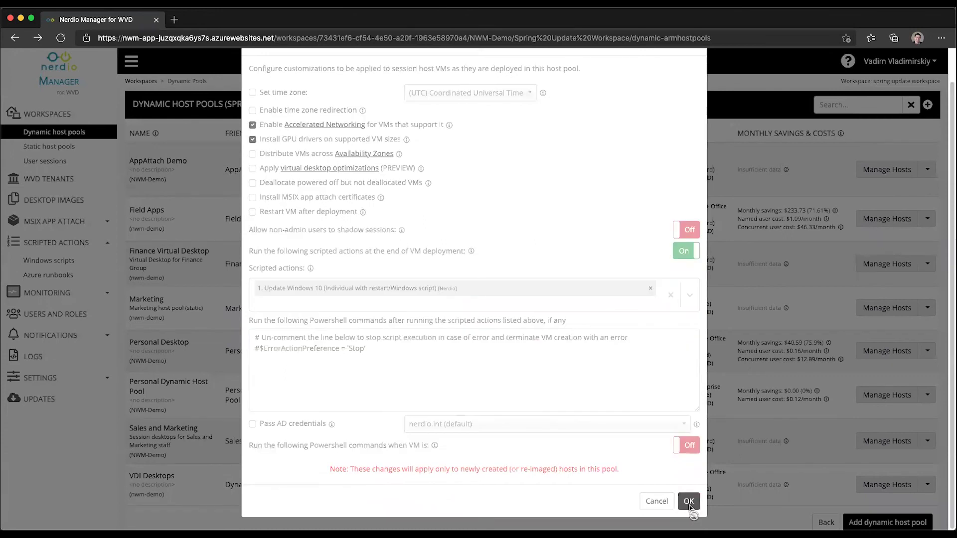